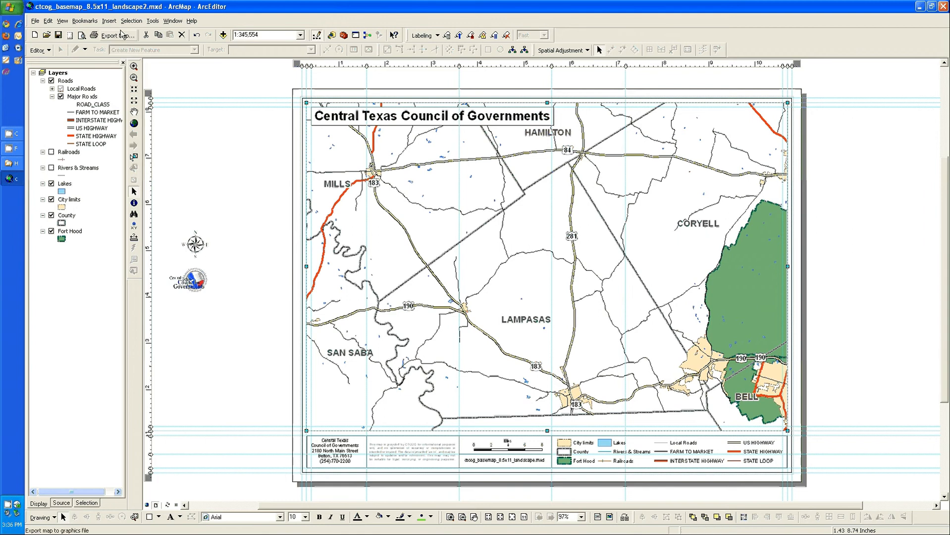
Set the page to 11x17 paper and select the Xerox WorkCentre 7665 rev 2.0 PS printer
{"action": "left_click", "coordinate": [69, 35]}
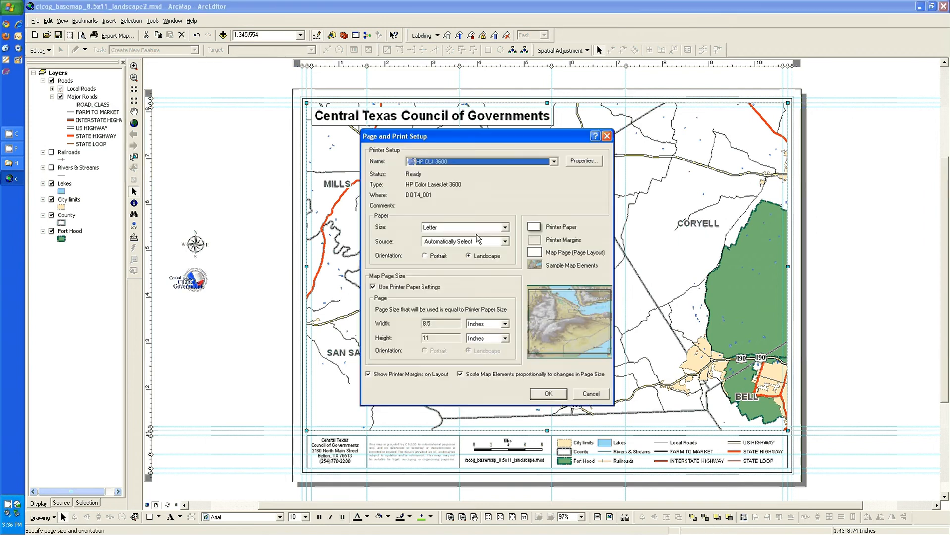
{"action": "left_click", "coordinate": [505, 228]}
{"action": "left_click", "coordinate": [512, 273]}
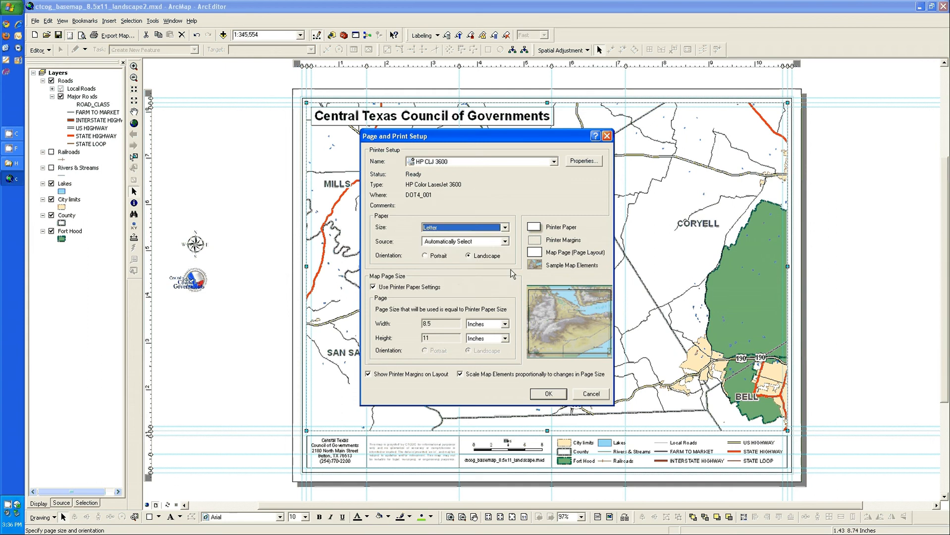
{"action": "left_click", "coordinate": [504, 228]}
{"action": "scroll", "coordinate": [509, 275], "scroll_direction": "up", "scroll_amount": 7}
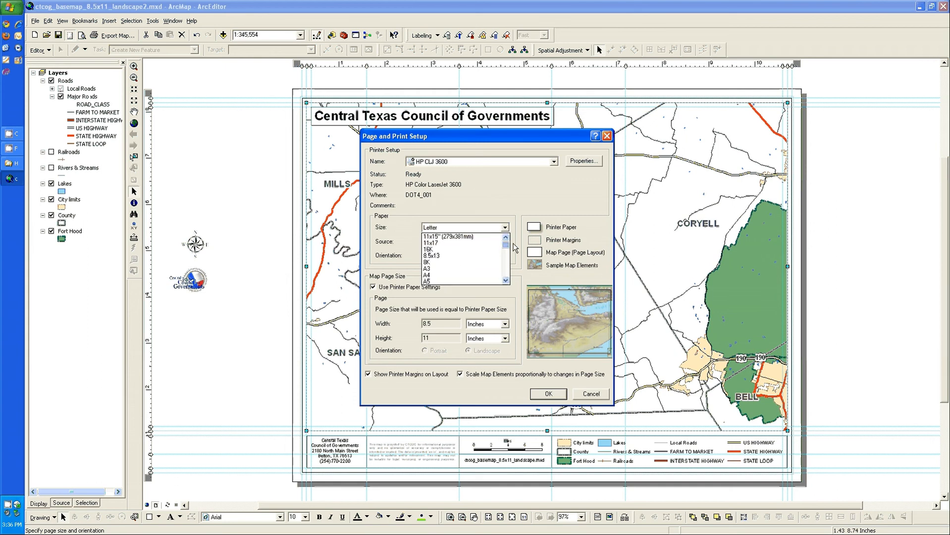
{"action": "left_click", "coordinate": [448, 243]}
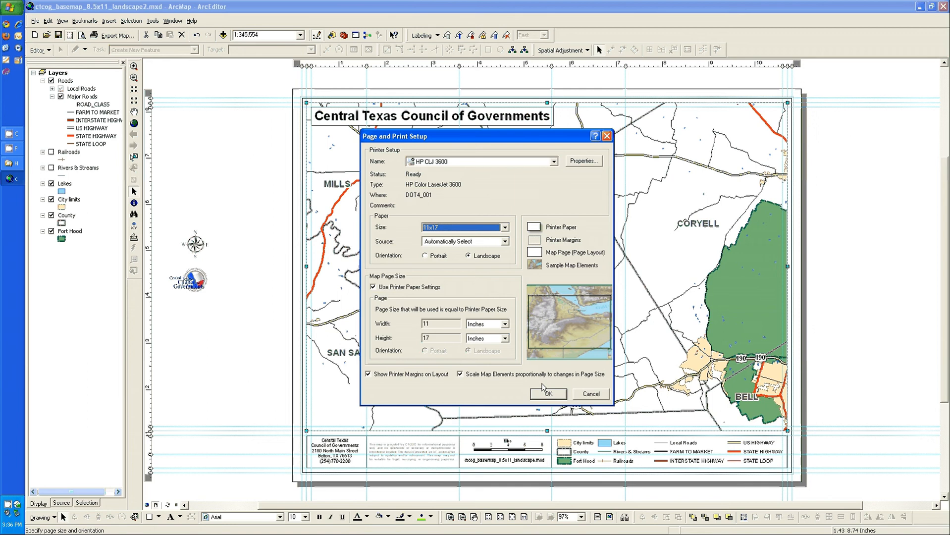
{"action": "left_click", "coordinate": [553, 162]}
{"action": "left_click", "coordinate": [455, 230]}
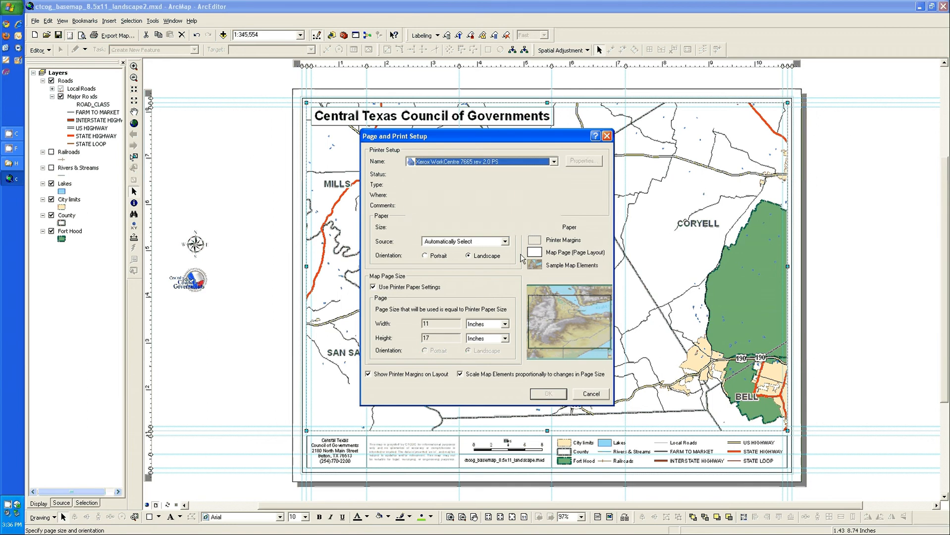
{"action": "left_click", "coordinate": [548, 394]}
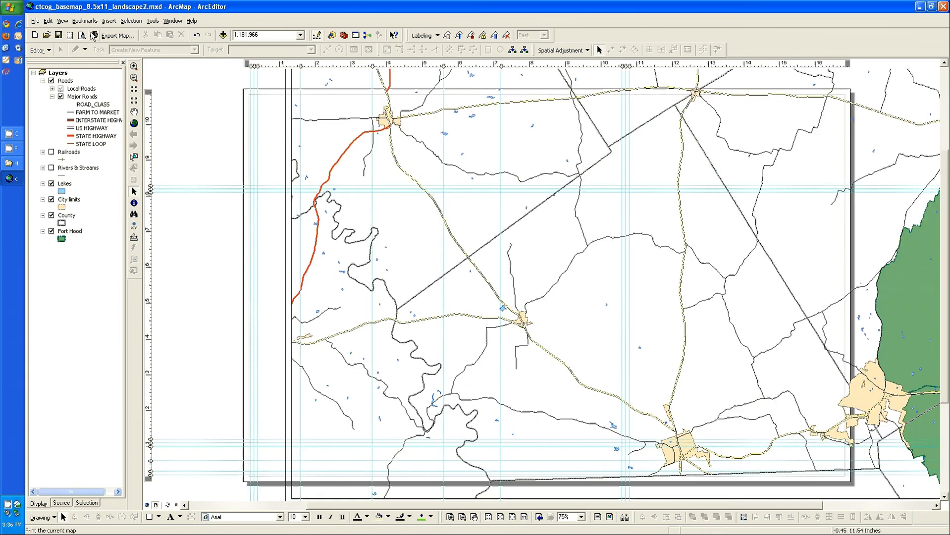
Start changing the layout template and browse to the map templates folder inside templates on the mapping drive (F:)
{"action": "left_click", "coordinate": [624, 517]}
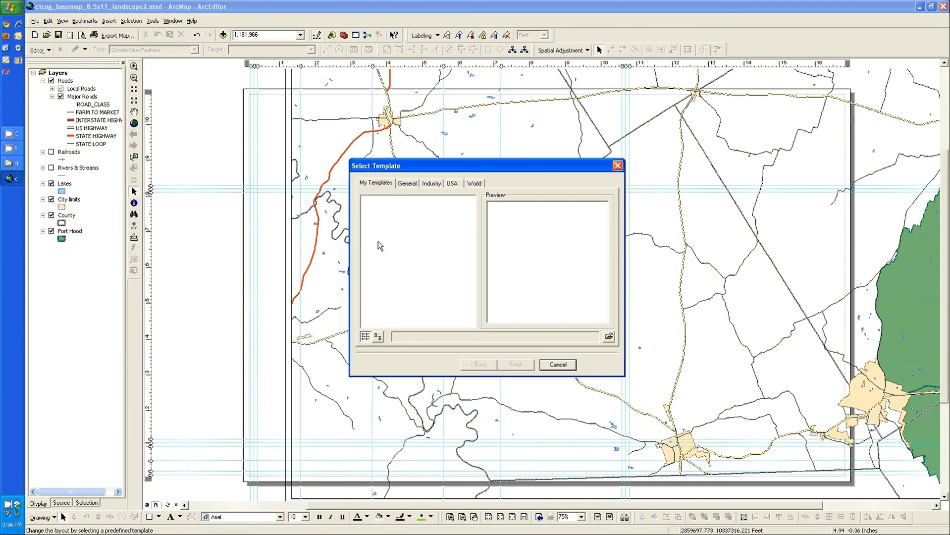
{"action": "left_click", "coordinate": [608, 336]}
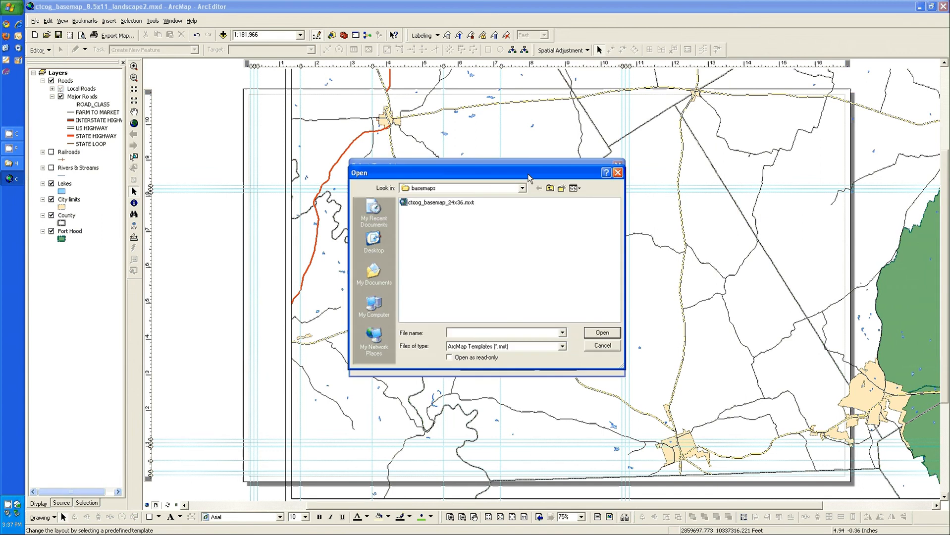
{"action": "left_click", "coordinate": [549, 188]}
{"action": "left_click", "coordinate": [549, 189]}
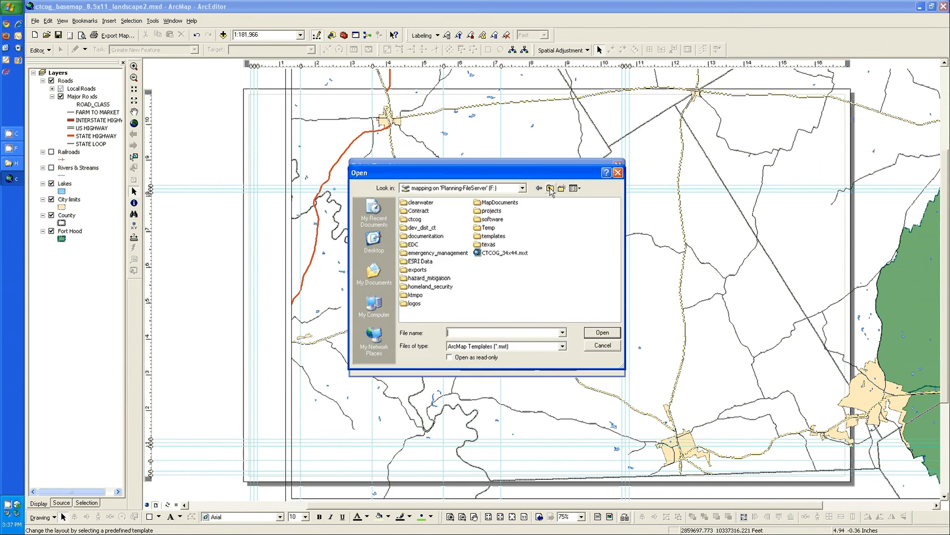
{"action": "left_click", "coordinate": [549, 188]}
{"action": "double_click", "coordinate": [449, 244]}
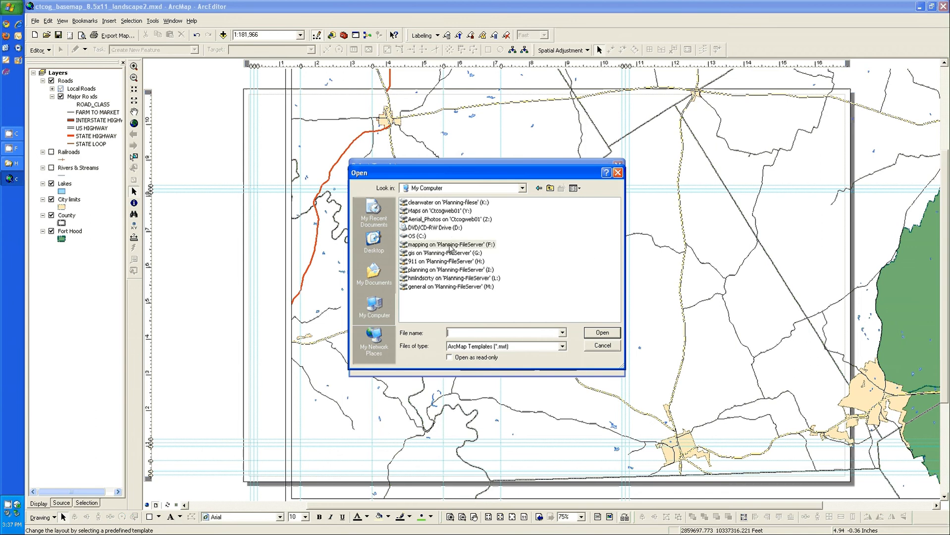
{"action": "double_click", "coordinate": [487, 238]}
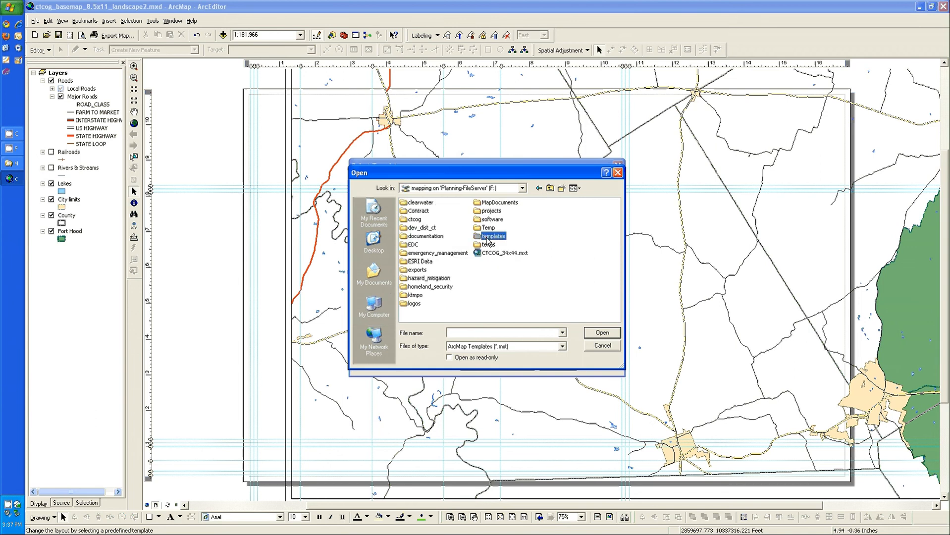
{"action": "double_click", "coordinate": [436, 263]}
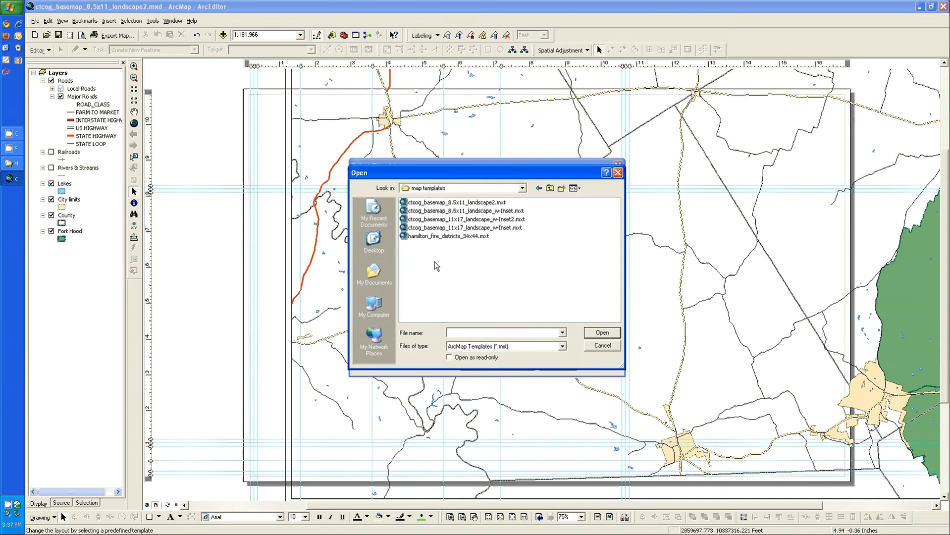
Apply the template ctcog_basemap_11x17_landscape_w-Inset2.mxt, keeping Layers as the first data frame
{"action": "left_click", "coordinate": [484, 221]}
{"action": "left_click", "coordinate": [603, 334]}
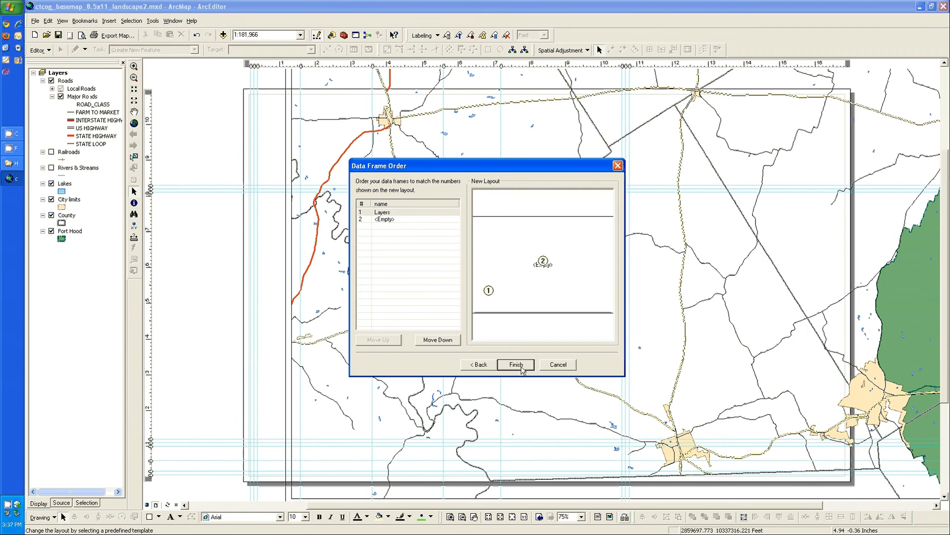
{"action": "left_click", "coordinate": [516, 364]}
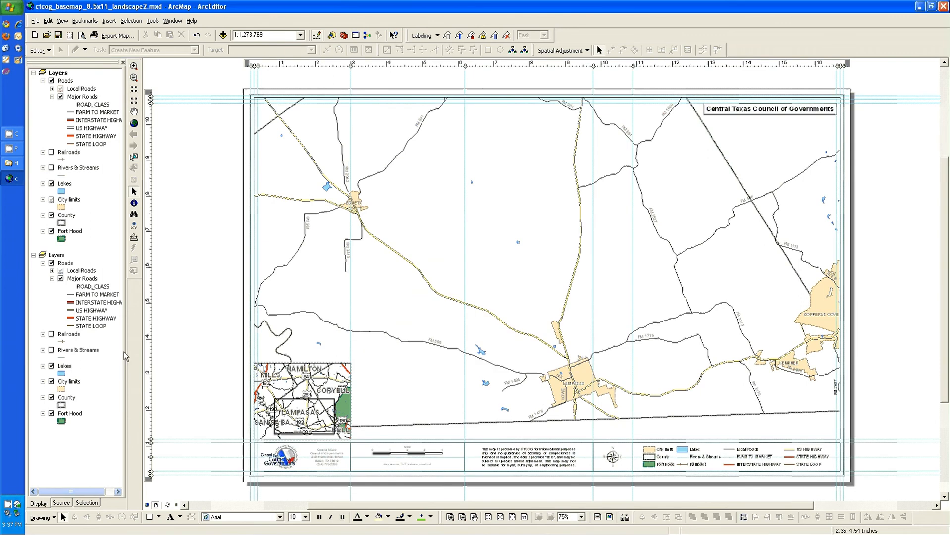
Rename the active first data frame as Inset and move it below the other data frame
{"action": "left_click", "coordinate": [52, 82]}
{"action": "left_click", "coordinate": [58, 74]}
{"action": "type", "text": "Inset"}
{"action": "key", "text": "Return"}
{"action": "left_click_drag", "start_coordinate": [45, 77], "coordinate": [58, 436]}
Activate the Inset data frame and zoom its map in to the city of Lampasas
{"action": "left_click", "coordinate": [60, 98]}
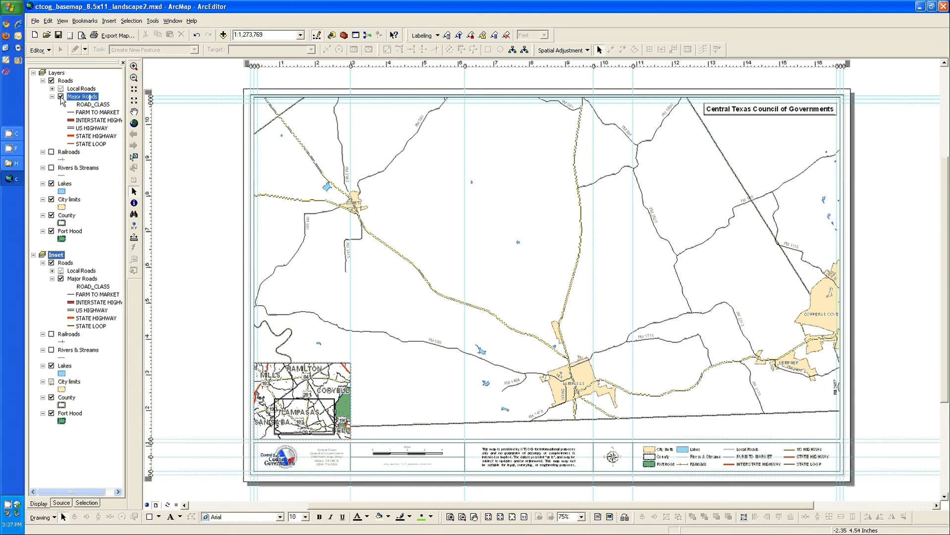
{"action": "left_click", "coordinate": [61, 98]}
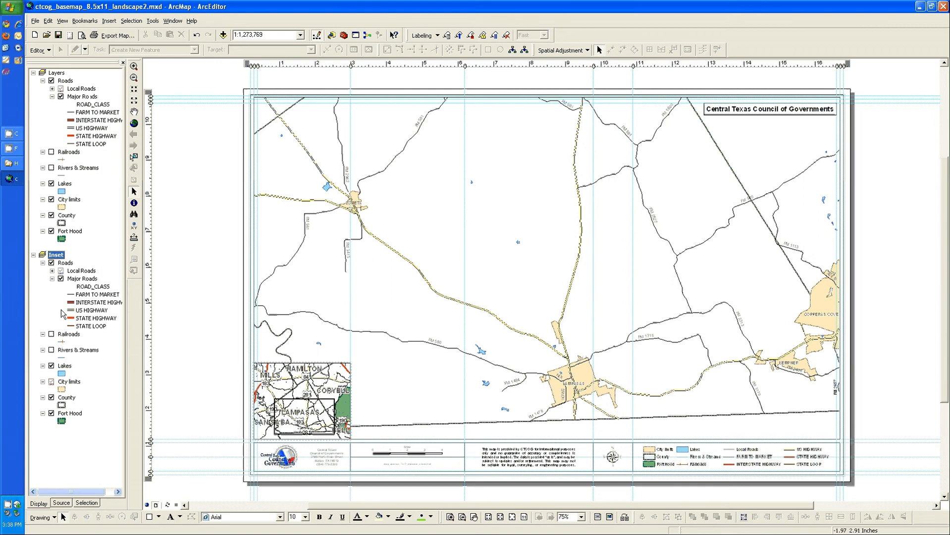
{"action": "right_click", "coordinate": [57, 254]}
{"action": "left_click", "coordinate": [87, 460]}
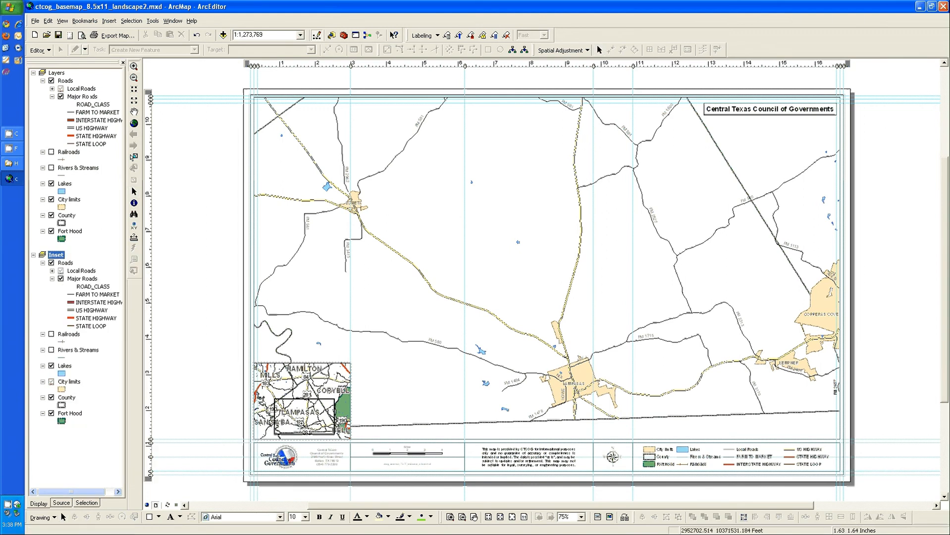
{"action": "left_click", "coordinate": [301, 423]}
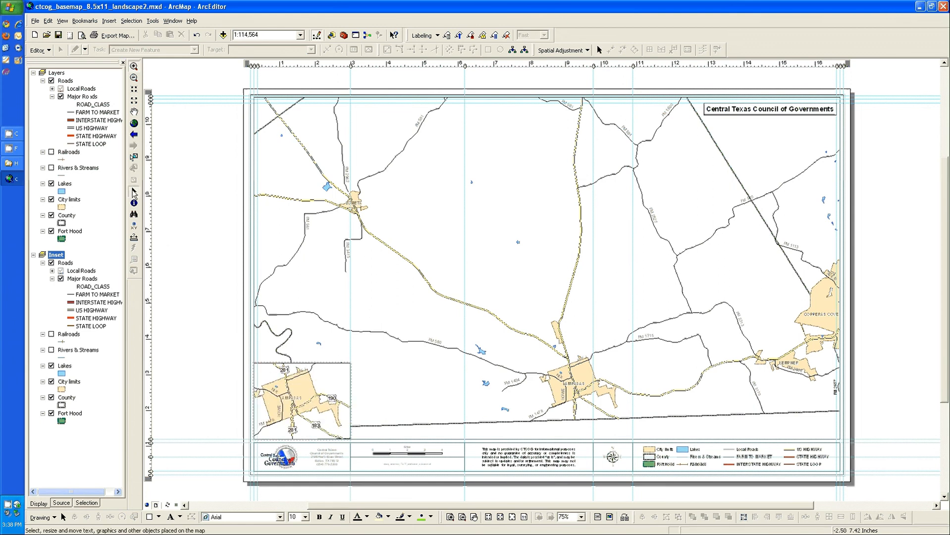
Enlarge the inset map frame from its upper-right corner and pan its map to centre Lampasas
{"action": "left_click", "coordinate": [134, 191]}
{"action": "left_click", "coordinate": [330, 375]}
{"action": "left_click_drag", "start_coordinate": [350, 363], "coordinate": [423, 319]}
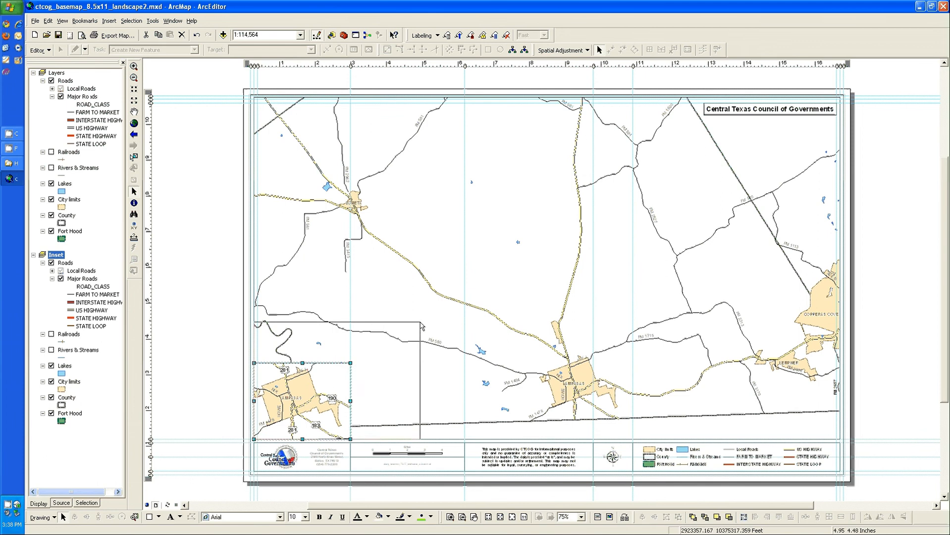
{"action": "left_click", "coordinate": [134, 112]}
{"action": "left_click_drag", "start_coordinate": [387, 361], "coordinate": [405, 369]}
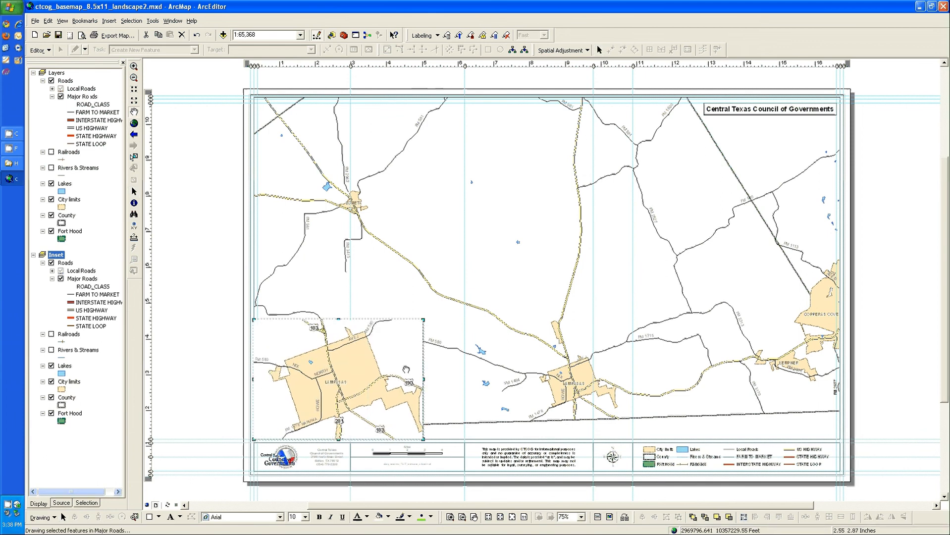
Activate the Layers data frame, zoom the main map out to 1:163,130 and shift it clear of the inset
{"action": "right_click", "coordinate": [59, 73]}
{"action": "left_click", "coordinate": [83, 278]}
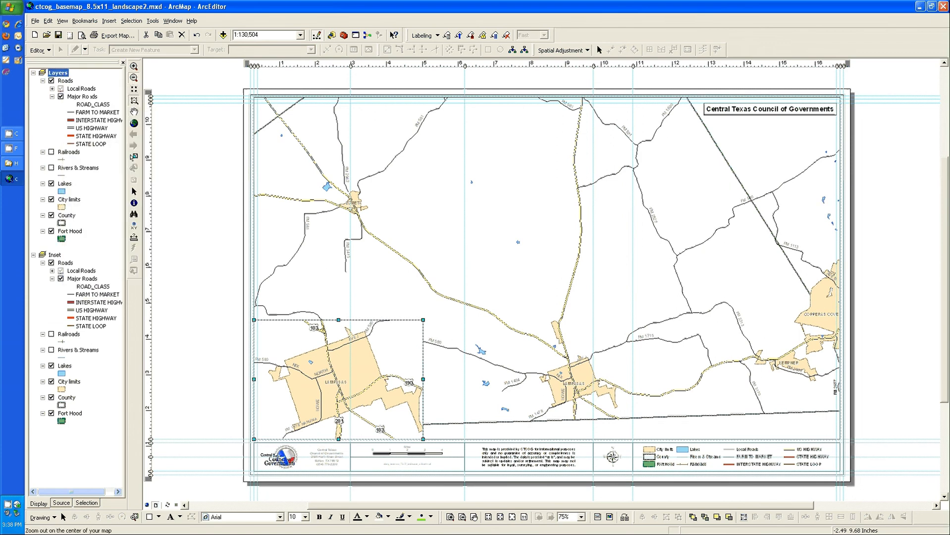
{"action": "left_click", "coordinate": [134, 100]}
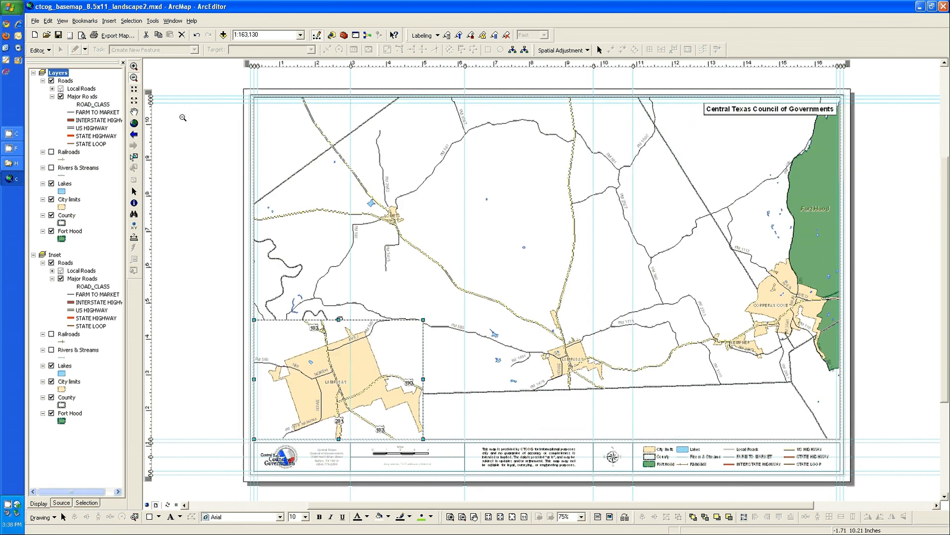
{"action": "left_click", "coordinate": [133, 112]}
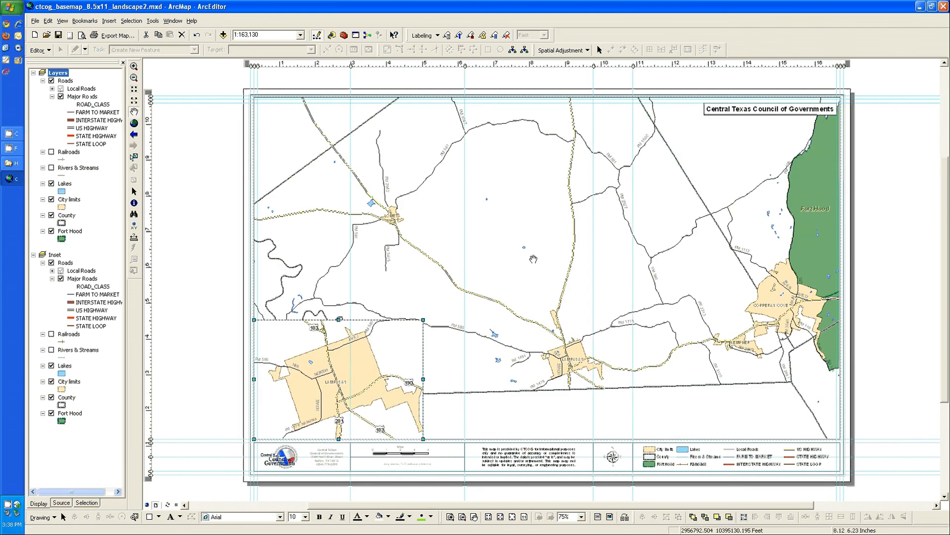
{"action": "left_click_drag", "start_coordinate": [531, 257], "coordinate": [573, 292]}
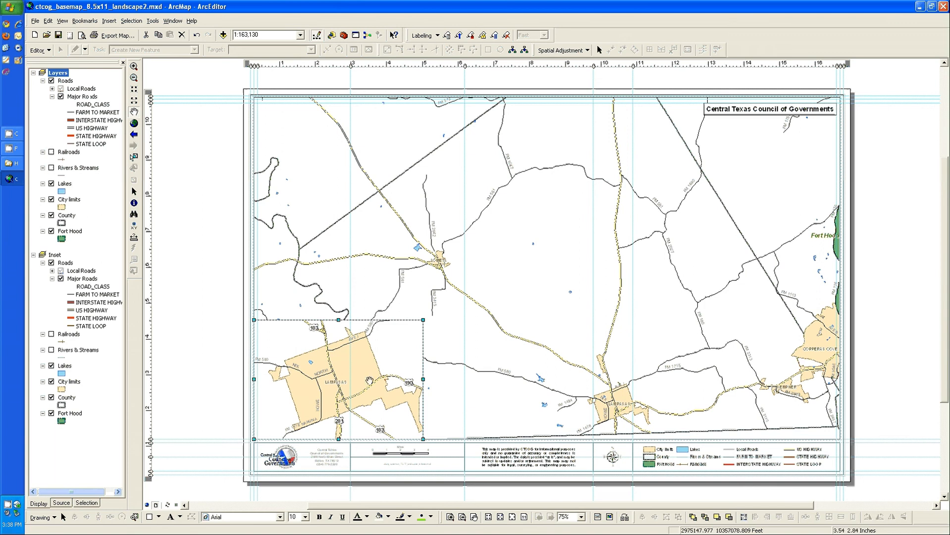
Add the AREA_TYPE feature class from the ctcog_911.DBO.Pub_Services dataset to the Inset data frame
{"action": "right_click", "coordinate": [57, 257]}
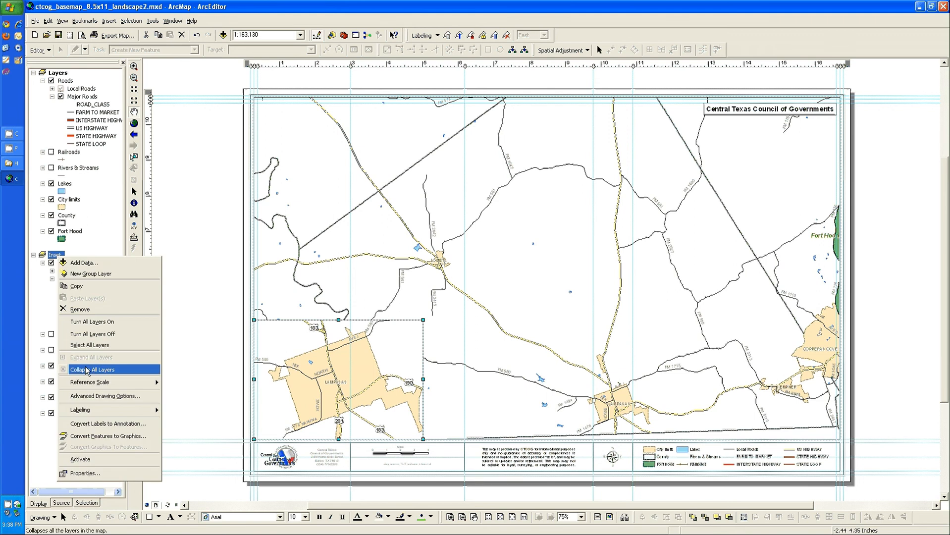
{"action": "left_click", "coordinate": [79, 262]}
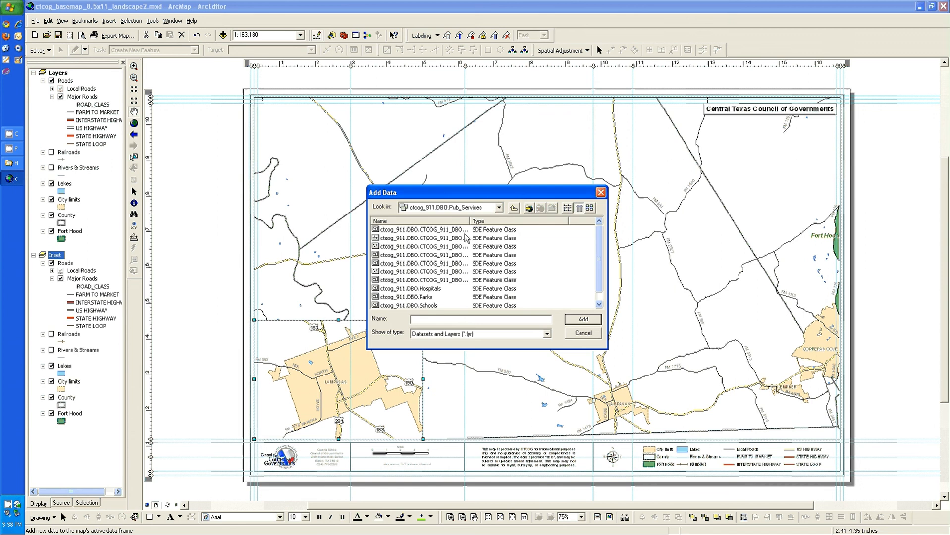
{"action": "double_click", "coordinate": [488, 280]}
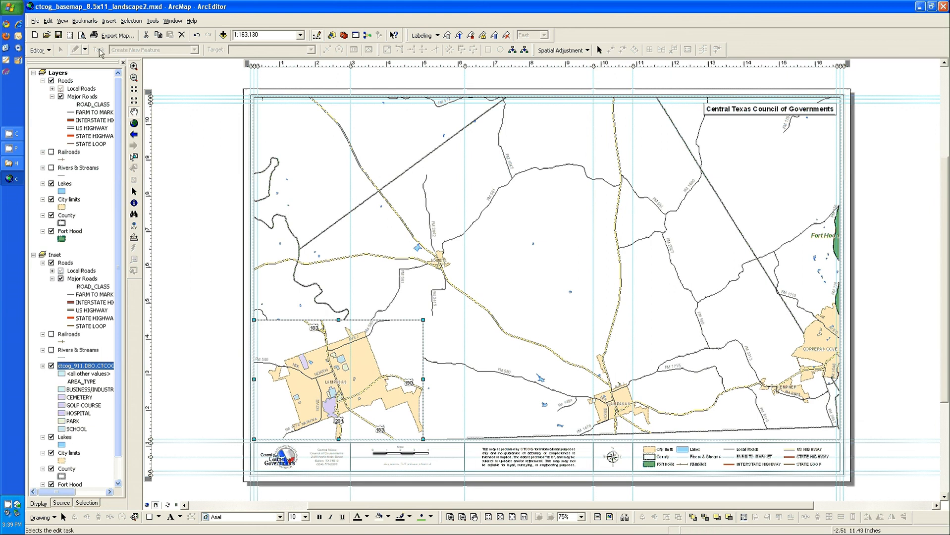
Change the page setup's printer to HP CLJ 3600, keeping the 11x17 paper size
{"action": "left_click", "coordinate": [70, 36]}
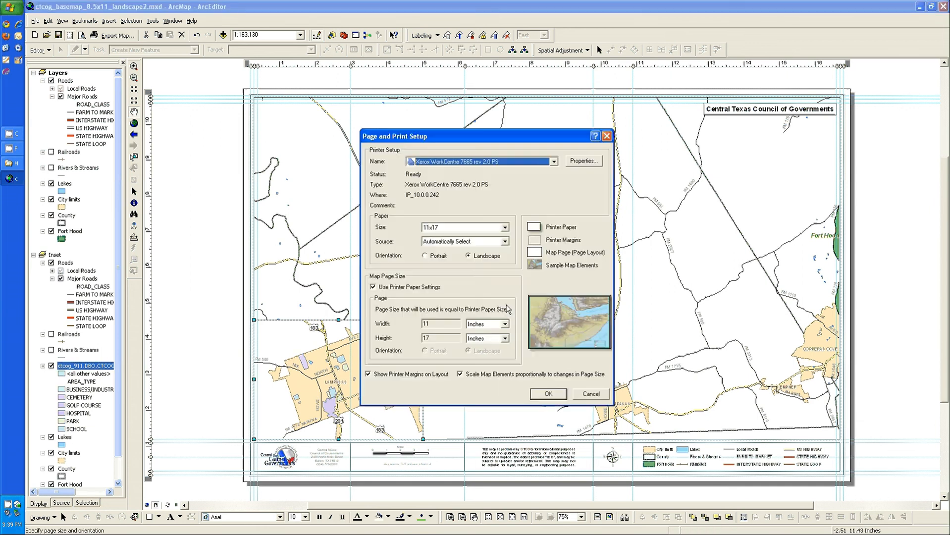
{"action": "left_click", "coordinate": [481, 162]}
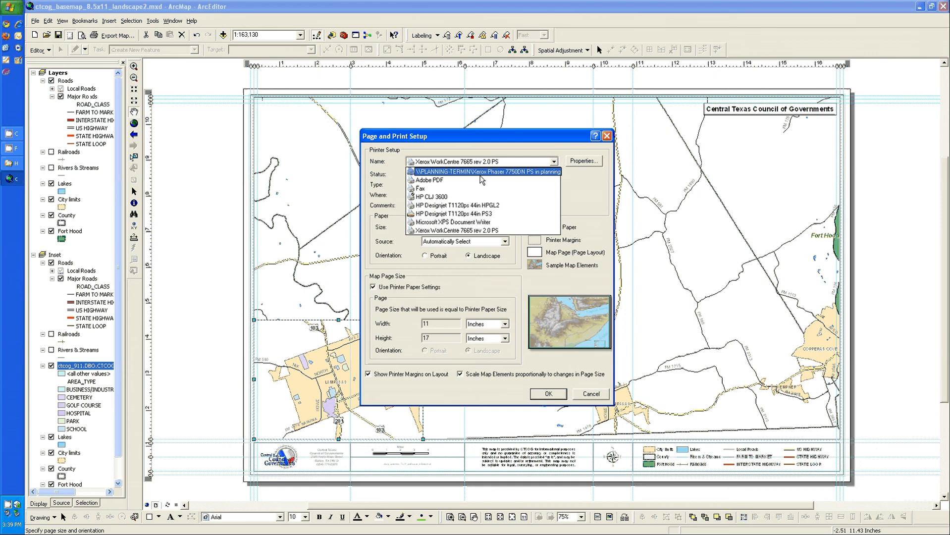
{"action": "left_click", "coordinate": [443, 197]}
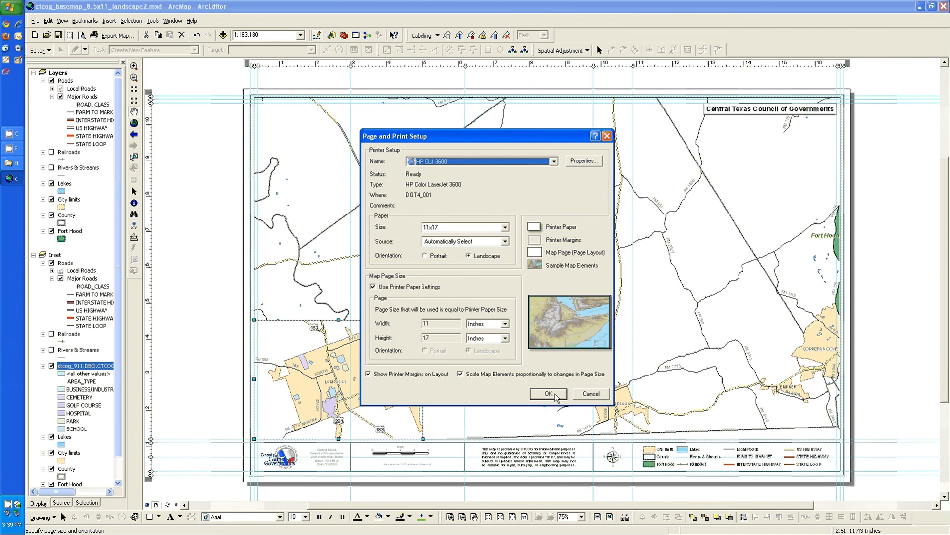
{"action": "left_click", "coordinate": [545, 393]}
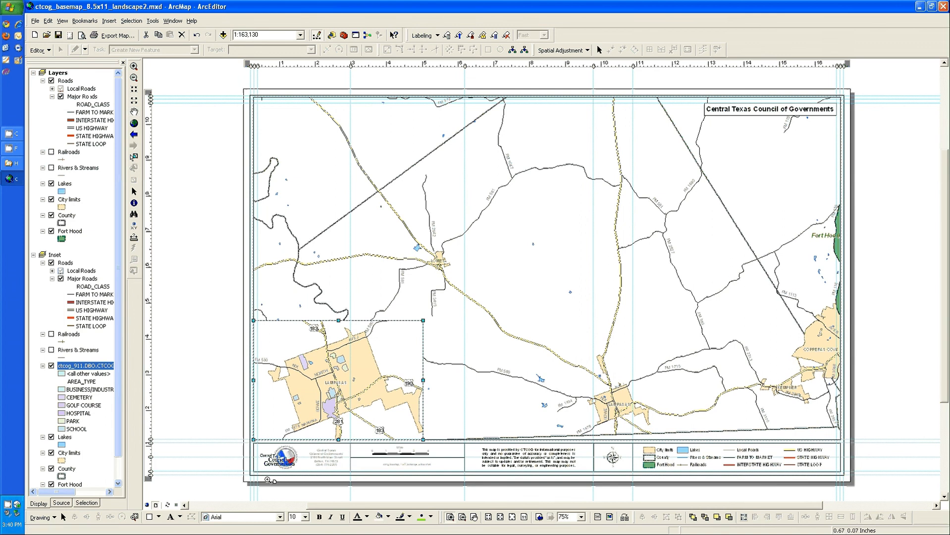
Select the layout's outer border and snap its lower-left corner to the intersecting guides
{"action": "left_click_drag", "start_coordinate": [231, 489], "coordinate": [270, 462]}
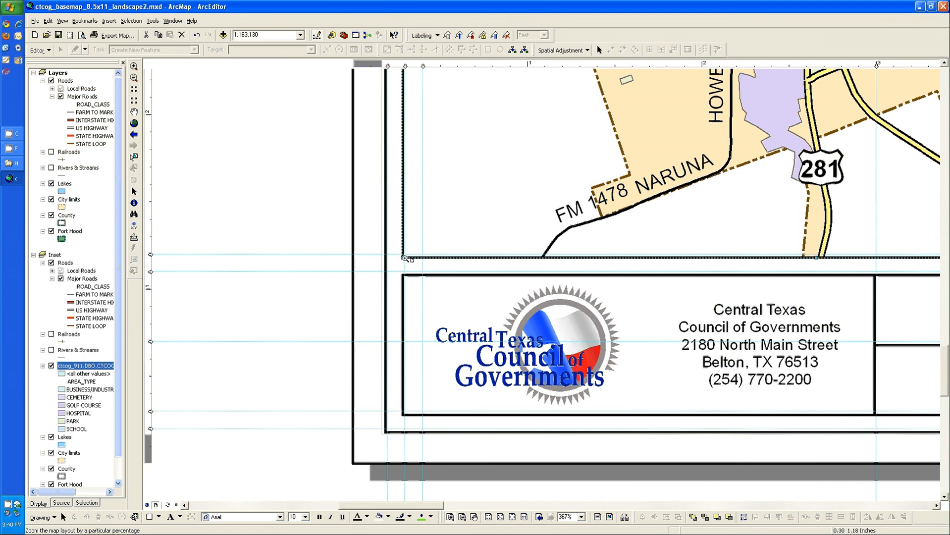
{"action": "left_click", "coordinate": [134, 193]}
{"action": "left_click", "coordinate": [402, 434]}
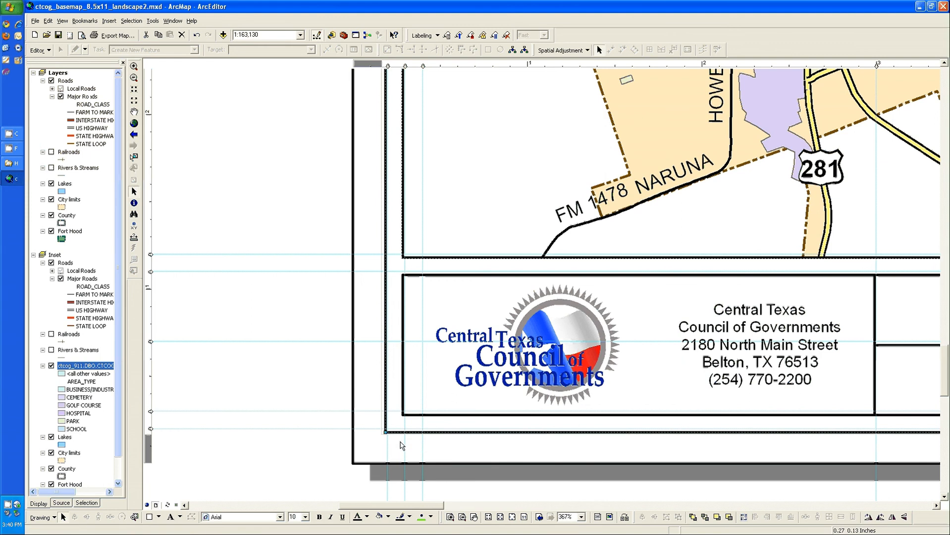
{"action": "left_click_drag", "start_coordinate": [383, 434], "coordinate": [413, 407]}
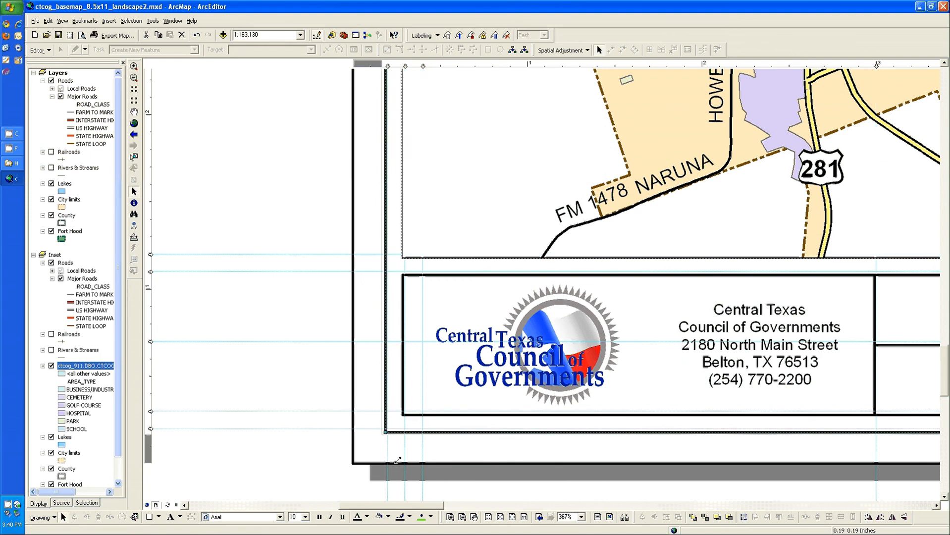
Snap the logo and address box's left corners and the inset map frame's lower-left corner to their guides
{"action": "left_click", "coordinate": [405, 414]}
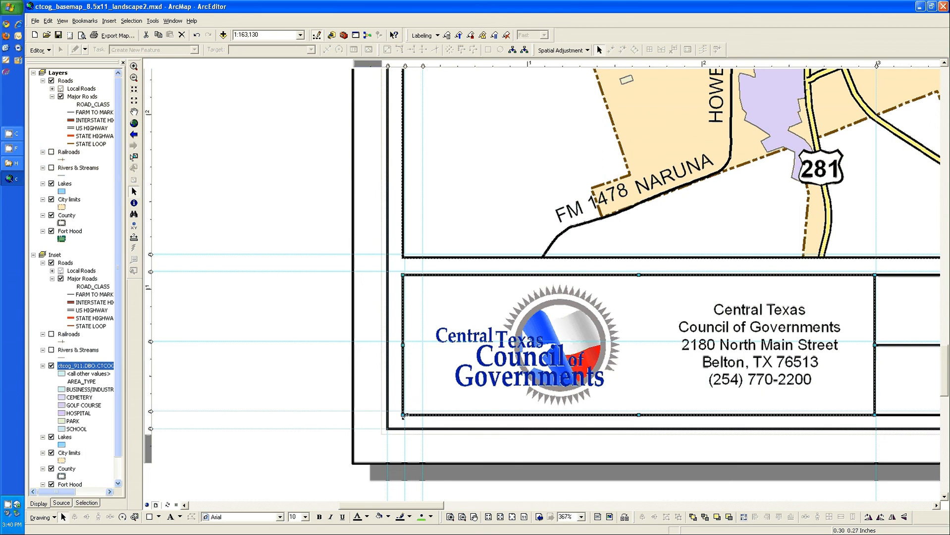
{"action": "left_click_drag", "start_coordinate": [404, 415], "coordinate": [411, 409]}
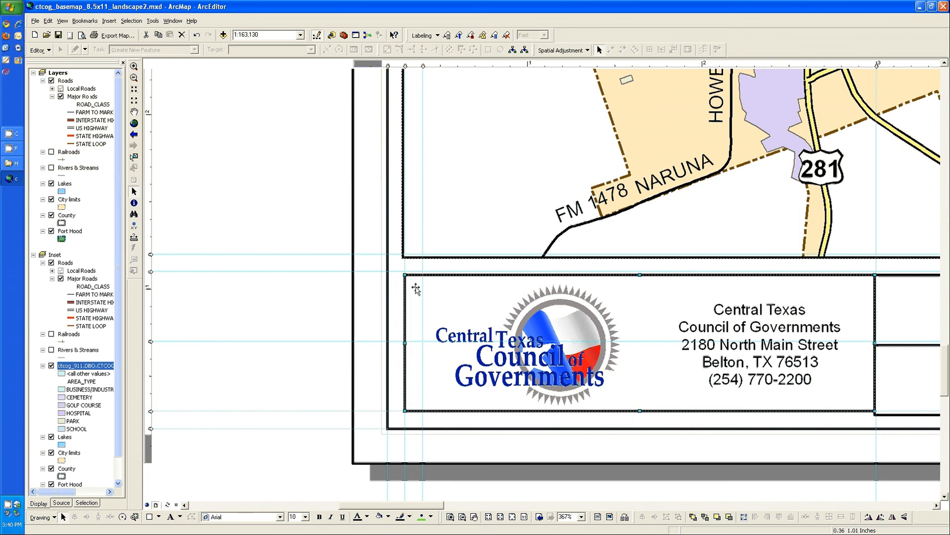
{"action": "left_click_drag", "start_coordinate": [404, 275], "coordinate": [406, 271]}
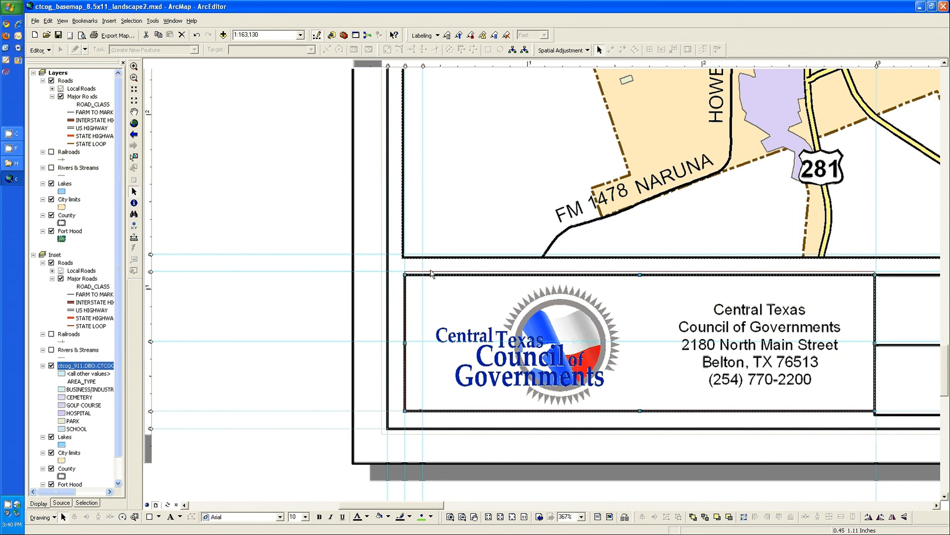
{"action": "left_click", "coordinate": [402, 258]}
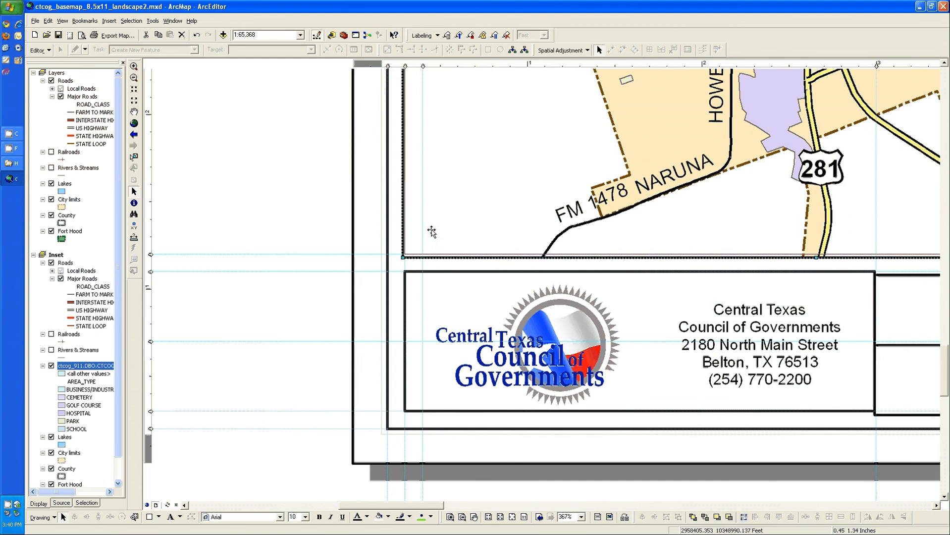
Move the scale bar's box up to the horizontal guides and align its left edge with the vertical guide
{"action": "left_click", "coordinate": [892, 304]}
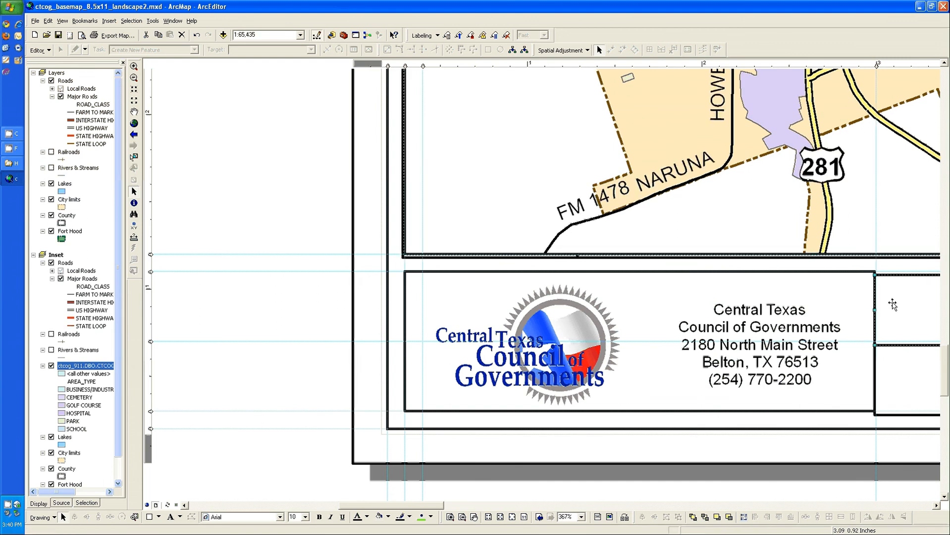
{"action": "left_click_drag", "start_coordinate": [892, 304], "coordinate": [910, 297]}
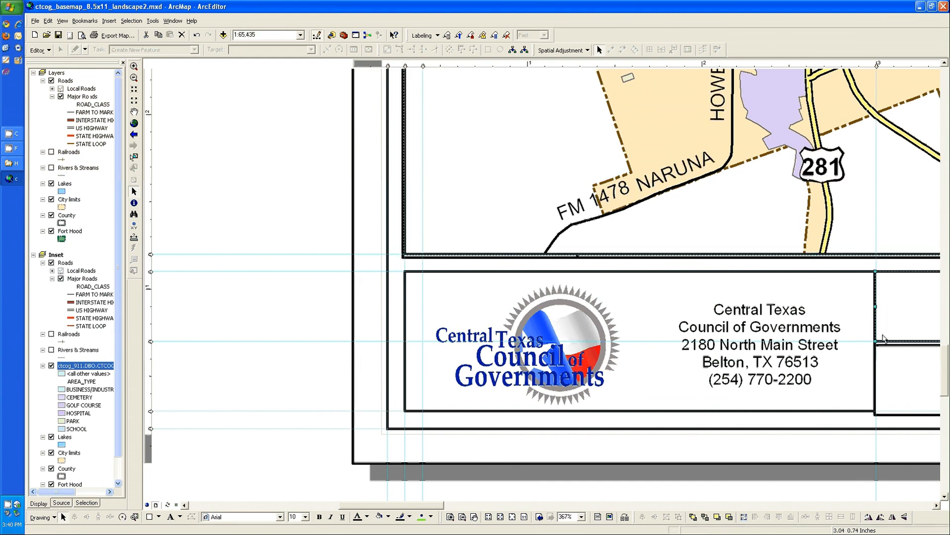
{"action": "left_click", "coordinate": [847, 305]}
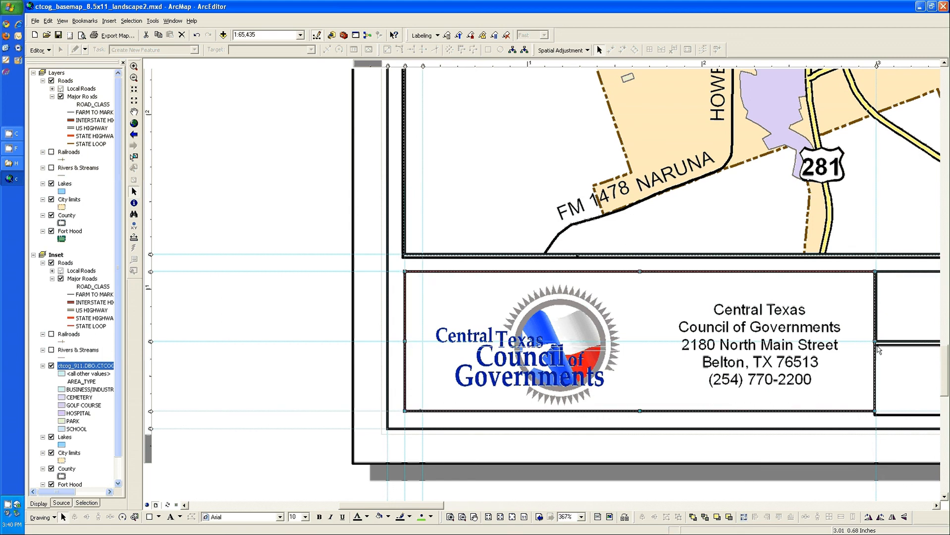
{"action": "left_click", "coordinate": [876, 307]}
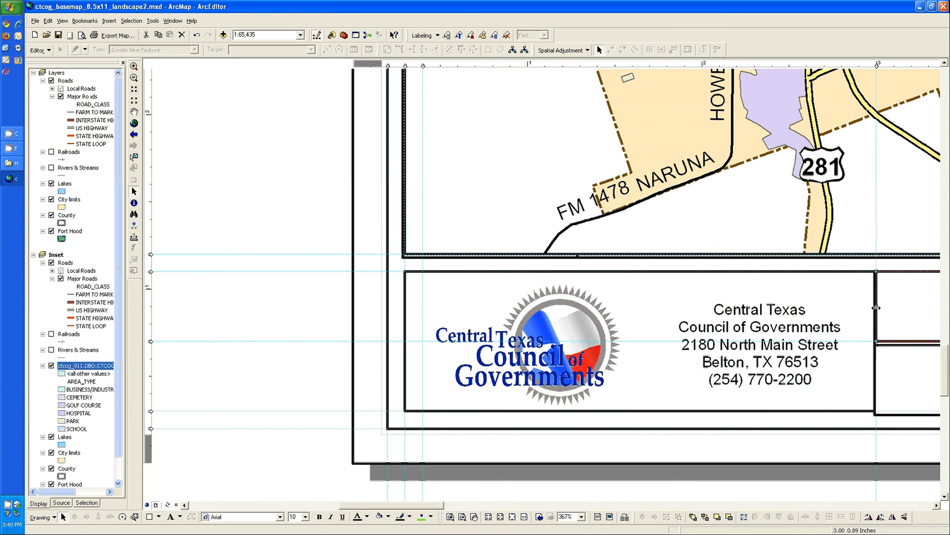
Snap the box below the scale bar to the guides and align the logo box's right edge with the vertical guide
{"action": "left_click", "coordinate": [875, 344]}
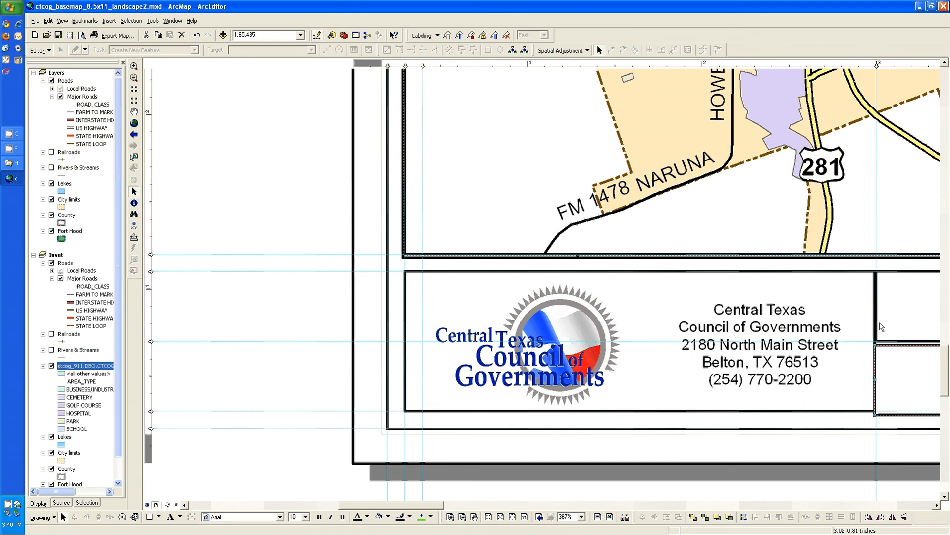
{"action": "left_click_drag", "start_coordinate": [891, 353], "coordinate": [891, 353]}
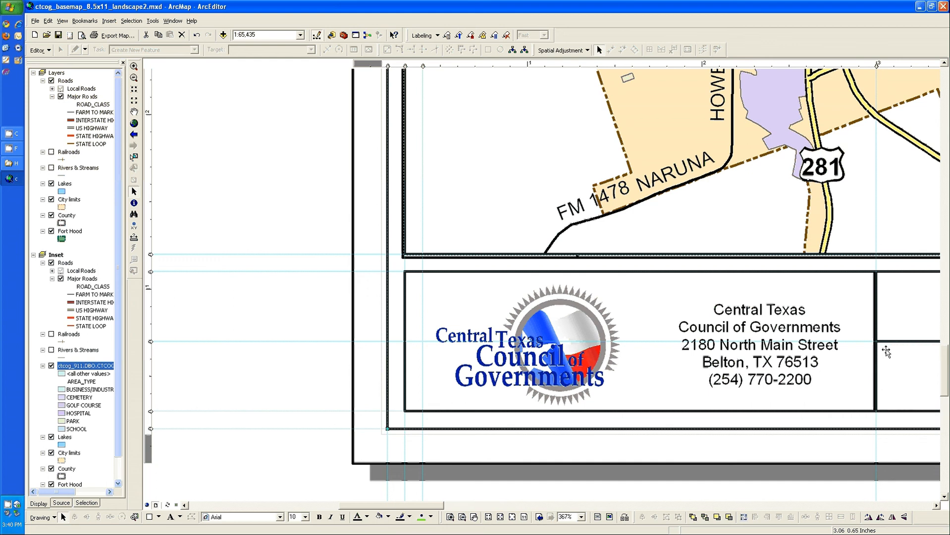
{"action": "left_click", "coordinate": [872, 407]}
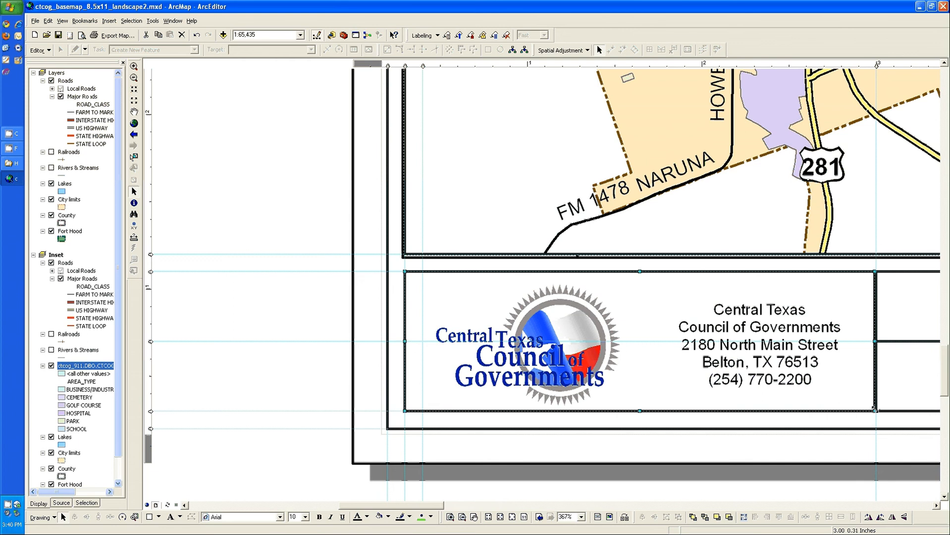
{"action": "left_click_drag", "start_coordinate": [873, 408], "coordinate": [888, 418]}
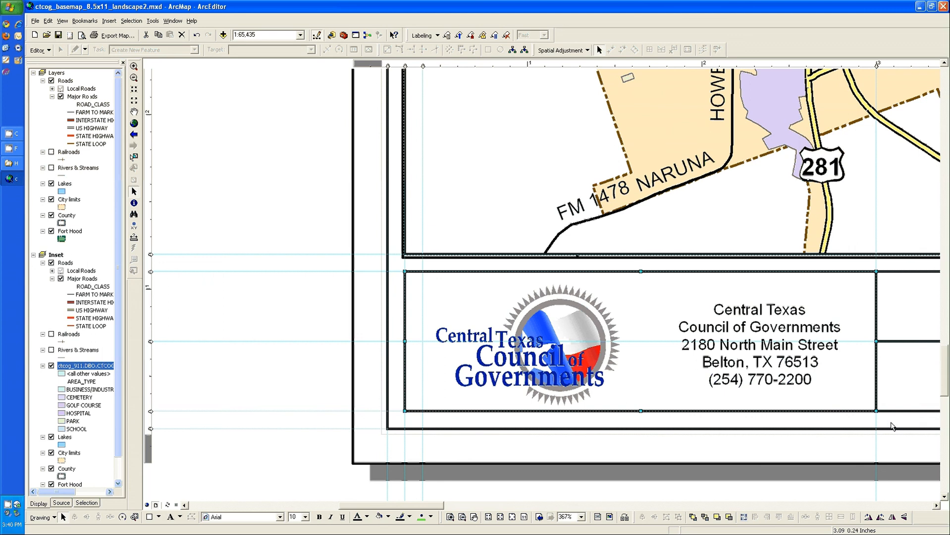
Snap the disclaimer box's left corners to the guides and align the scale bar and file name boxes' right edges with the same vertical guide
{"action": "left_click_drag", "start_coordinate": [434, 505], "coordinate": [511, 510]}
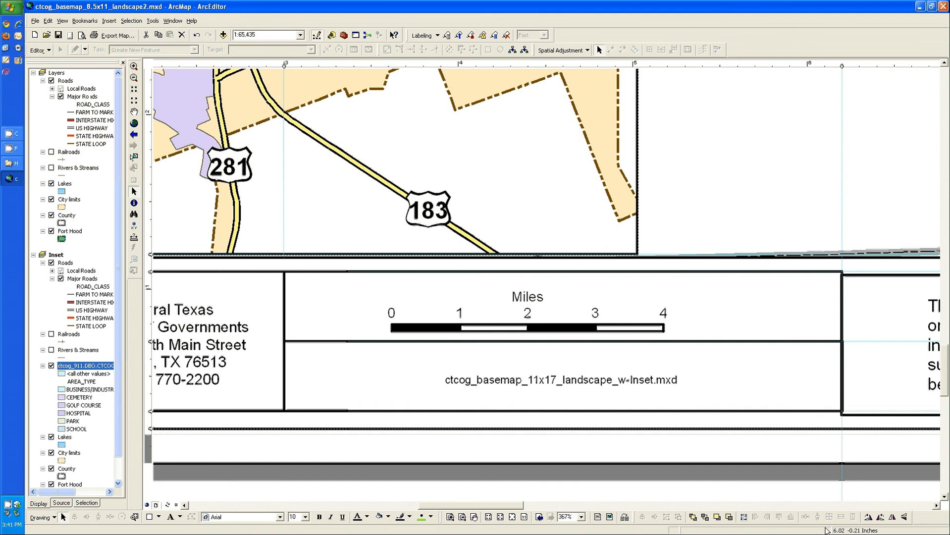
{"action": "left_click", "coordinate": [842, 282]}
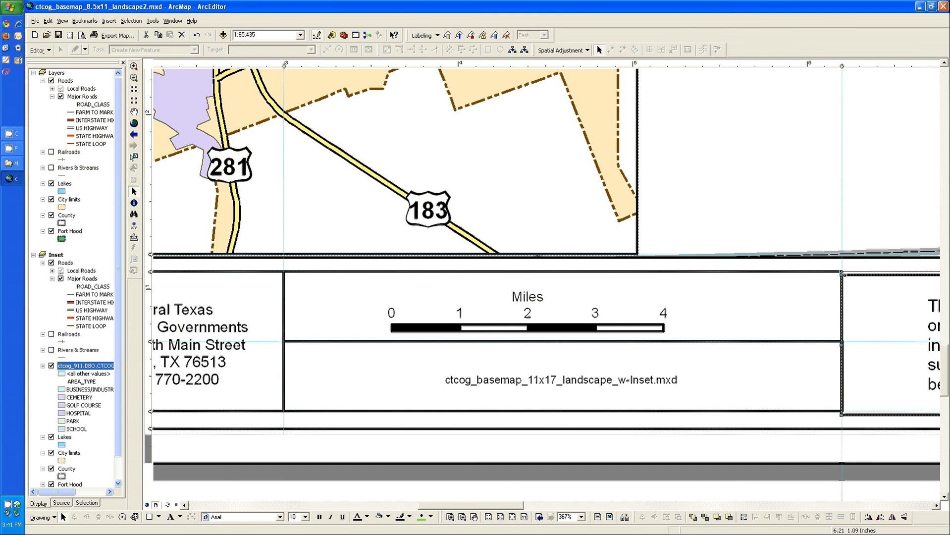
{"action": "left_click", "coordinate": [841, 369]}
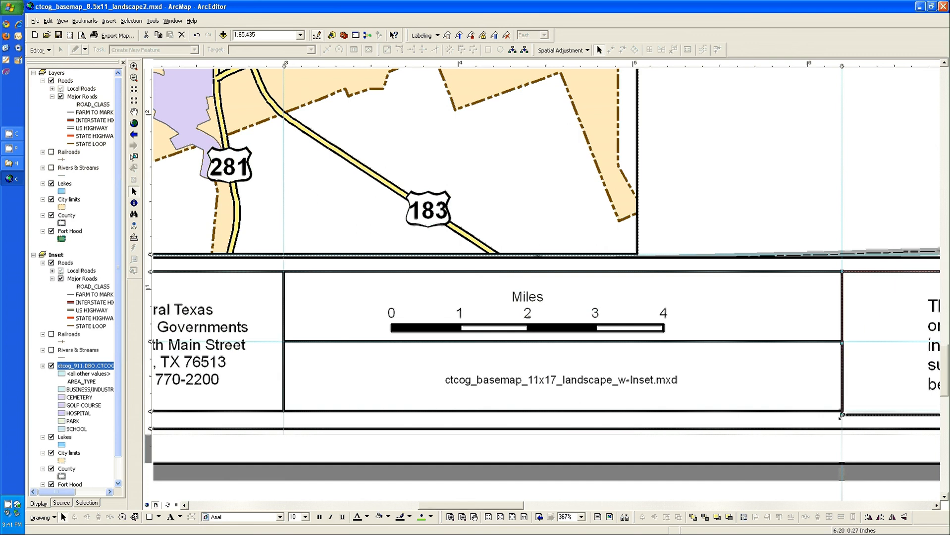
{"action": "left_click", "coordinate": [826, 376]}
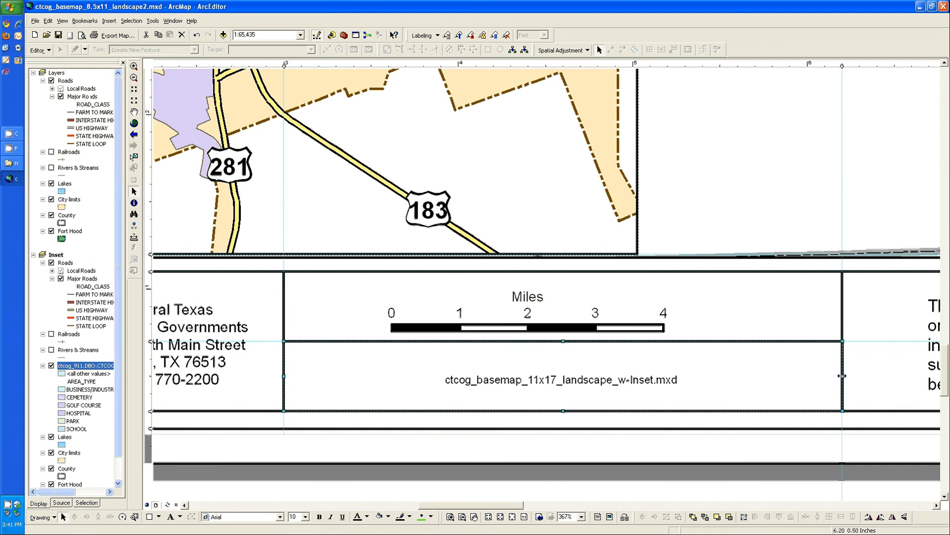
{"action": "left_click", "coordinate": [842, 305]}
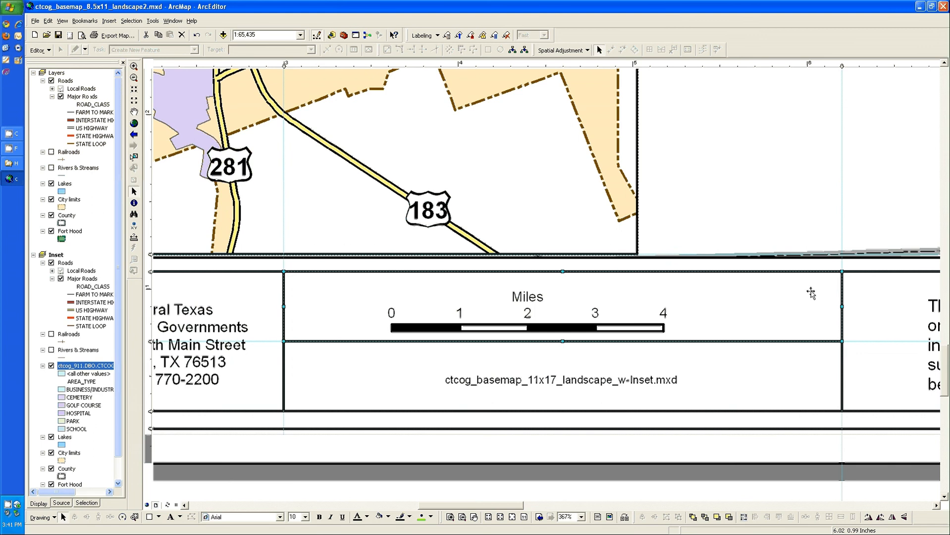
Centre the scale bar horizontally and vertically within its surrounding box
{"action": "left_click", "coordinate": [619, 324]}
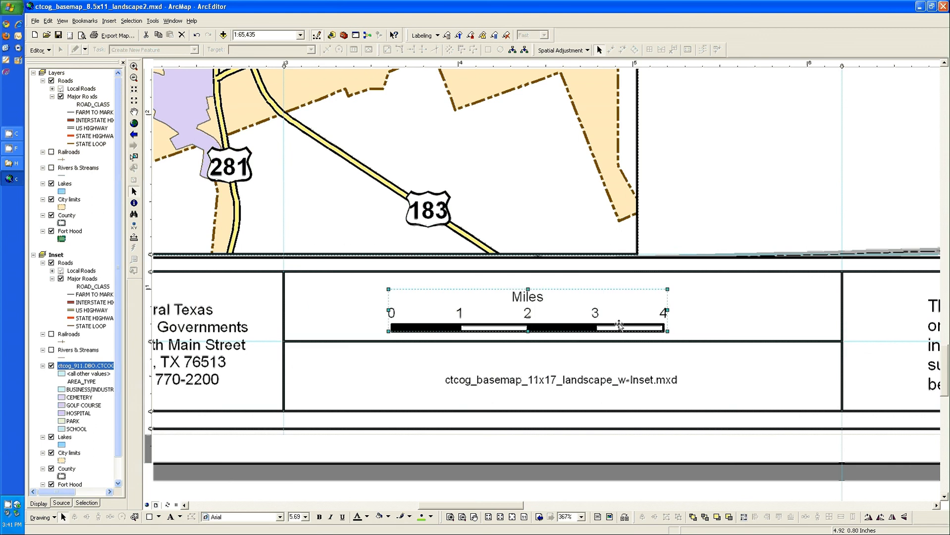
{"action": "left_click", "coordinate": [764, 320], "text": "shift"}
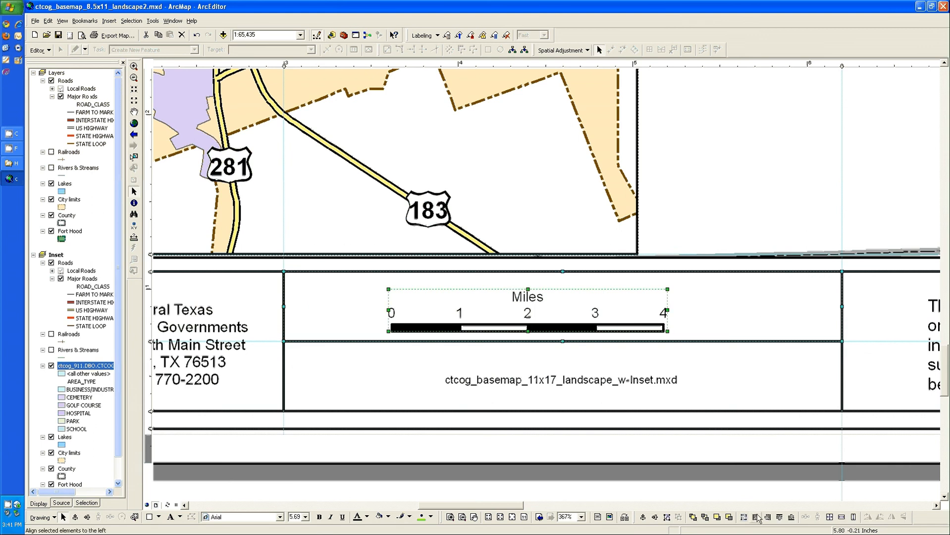
{"action": "left_click", "coordinate": [644, 519]}
{"action": "left_click", "coordinate": [656, 518]}
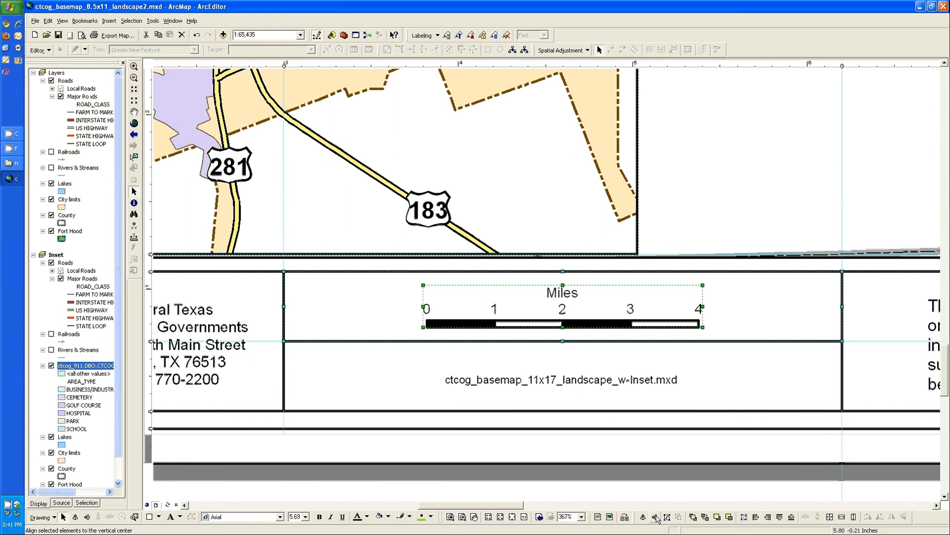
Centre the ctcog_basemap_11x17_landscape_w-Inset.mxd text within its box and return to the whole-page view
{"action": "left_click", "coordinate": [731, 386]}
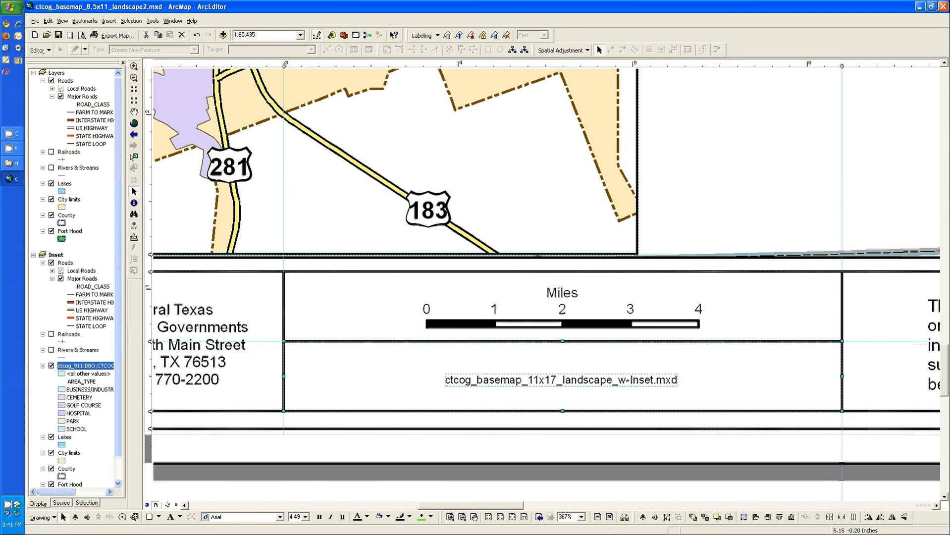
{"action": "left_click", "coordinate": [655, 518]}
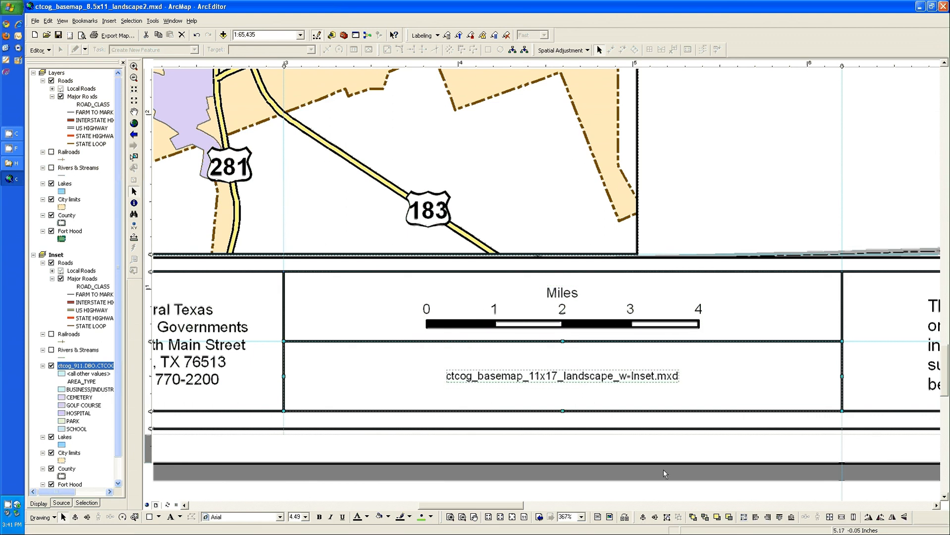
{"action": "left_click", "coordinate": [663, 470]}
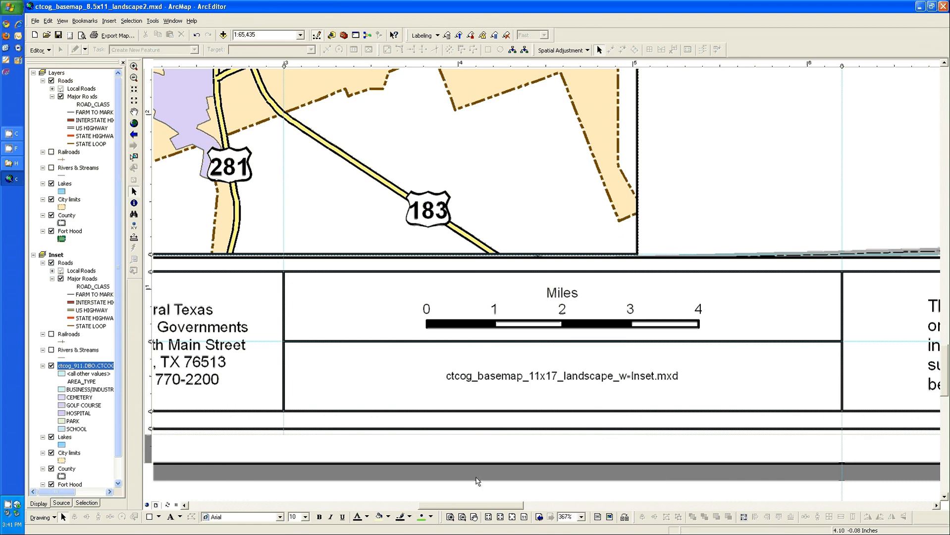
{"action": "left_click", "coordinate": [512, 518]}
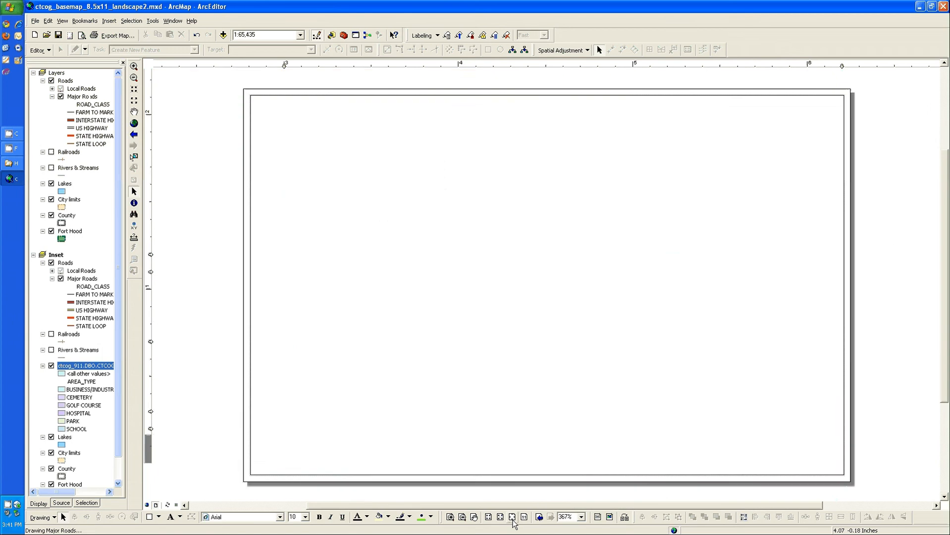